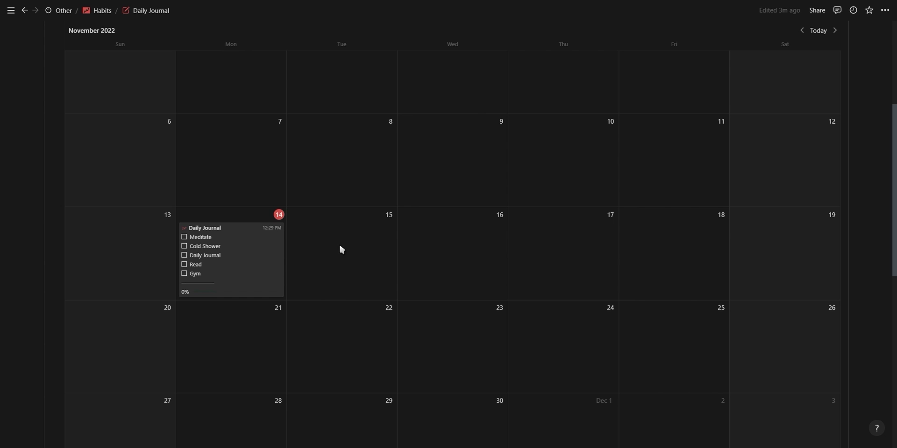
# Retitle the Nov 14 entry 14/11 and tick Read, Daily Journal, Meditate, Gym and Cold Shower.
pyautogui.click(253, 252)
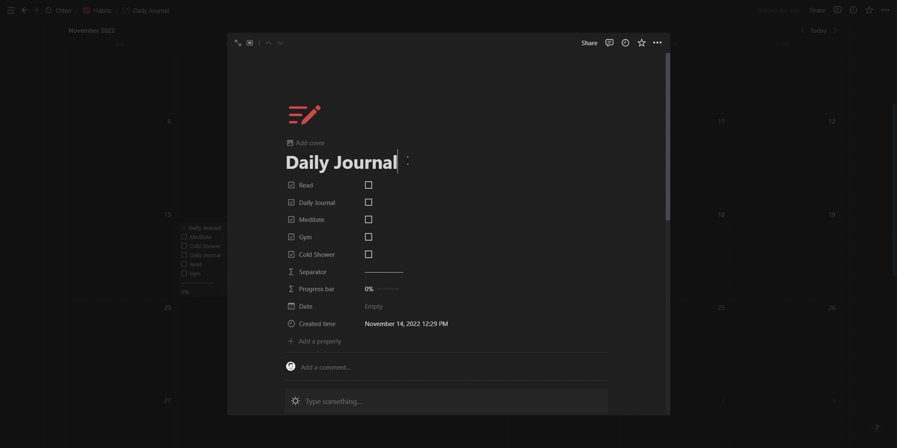
pyautogui.tripleClick(284, 152)
pyautogui.write('14/11')
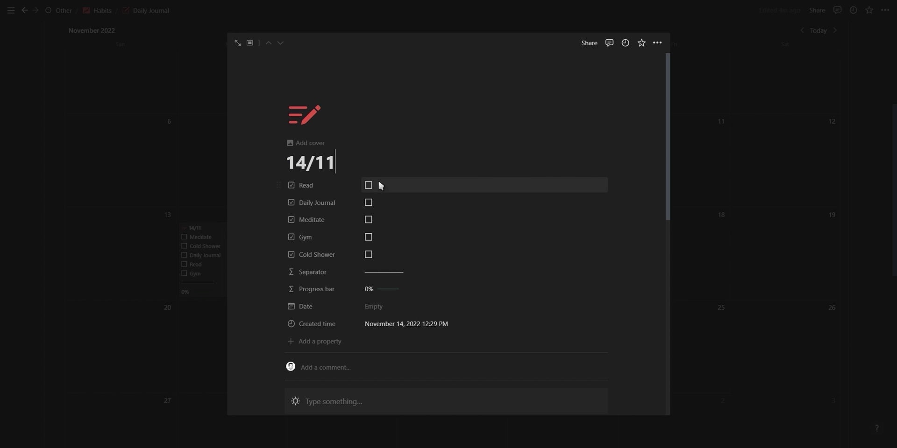
pyautogui.click(368, 185)
pyautogui.click(368, 203)
pyautogui.click(368, 219)
pyautogui.click(369, 236)
pyautogui.click(369, 254)
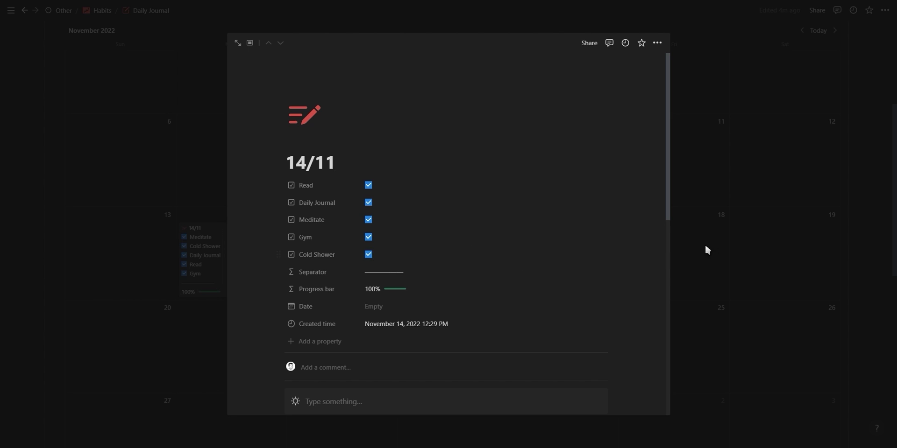
# Close the entry and refresh the Notion2Charts chart so it includes 14/11.
pyautogui.click(760, 227)
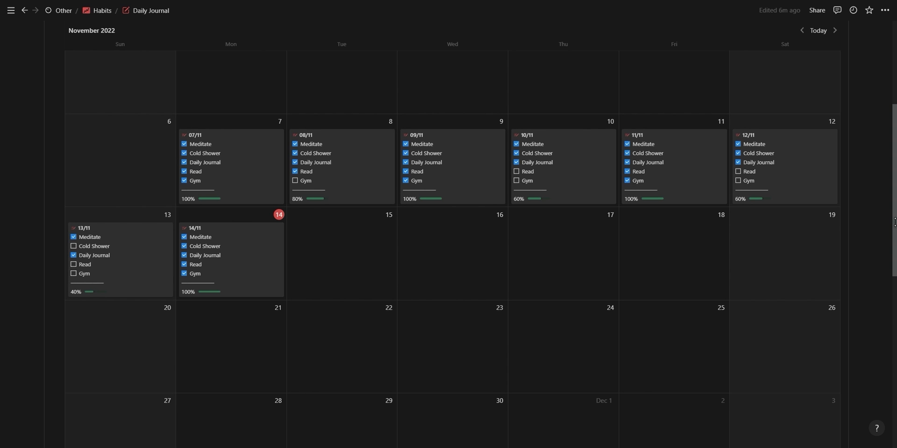
pyautogui.scroll(-3, 887, 218)
pyautogui.scroll(-2, 887, 218)
pyautogui.scroll(-2, 841, 229)
pyautogui.scroll(-1, 817, 236)
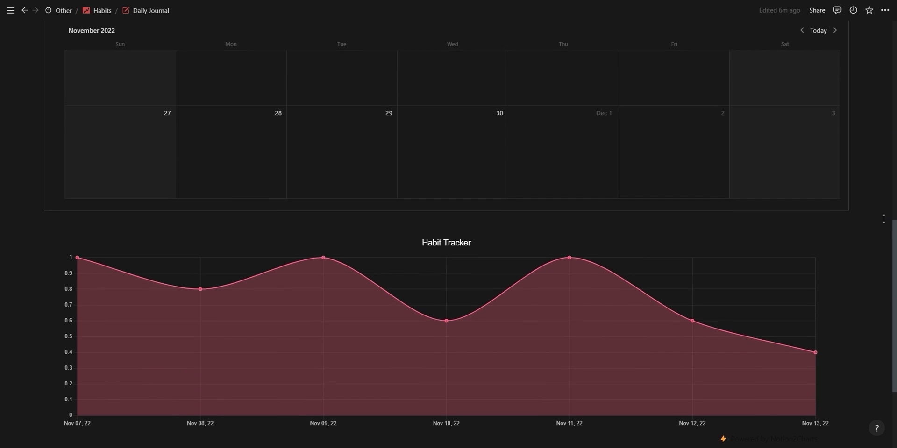
pyautogui.scroll(-1, 818, 237)
pyautogui.click(816, 213)
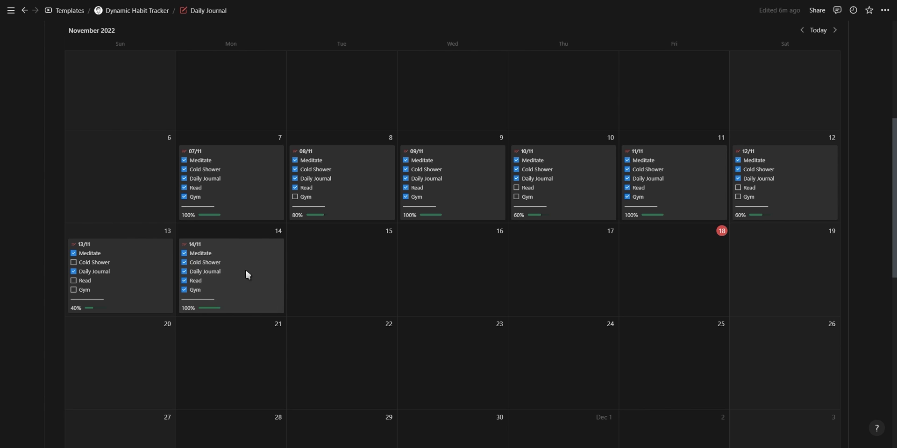
# Reopen the 14/11 entry and scroll through its contents.
pyautogui.click(245, 268)
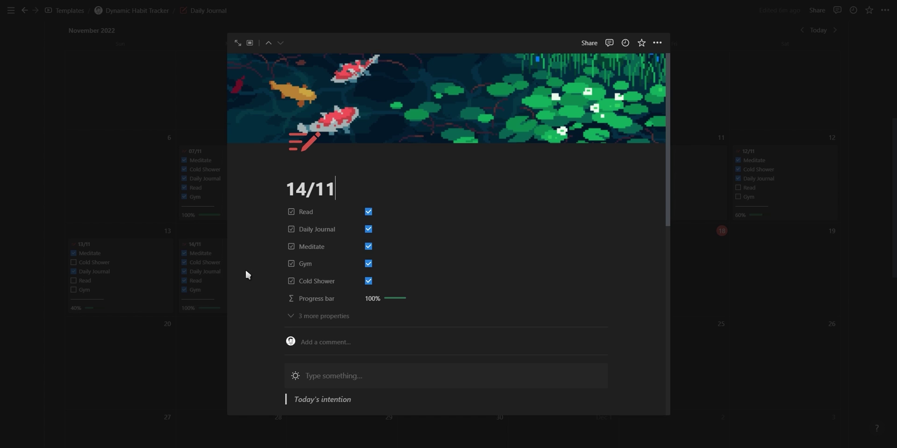
pyautogui.scroll(-1, 246, 272)
pyautogui.scroll(-2, 246, 272)
pyautogui.scroll(-1, 246, 272)
pyautogui.scroll(-1, 246, 269)
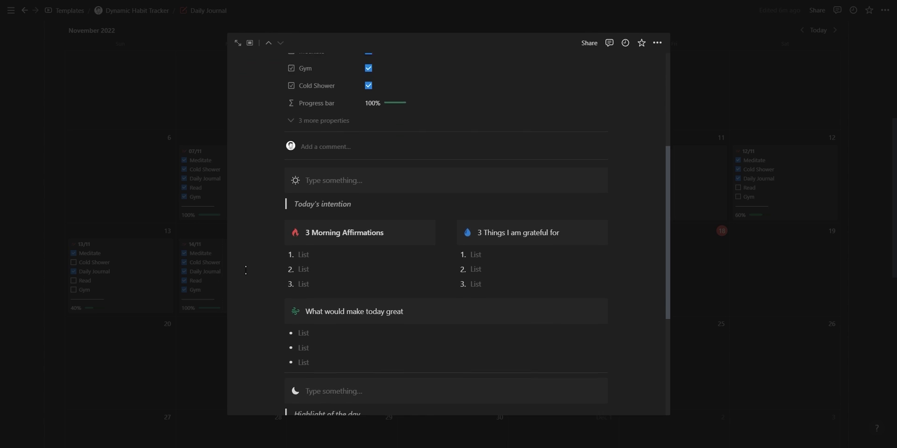
pyautogui.scroll(-1, 246, 270)
pyautogui.scroll(-2, 245, 270)
pyautogui.scroll(-1, 246, 270)
pyautogui.scroll(-1, 246, 270)
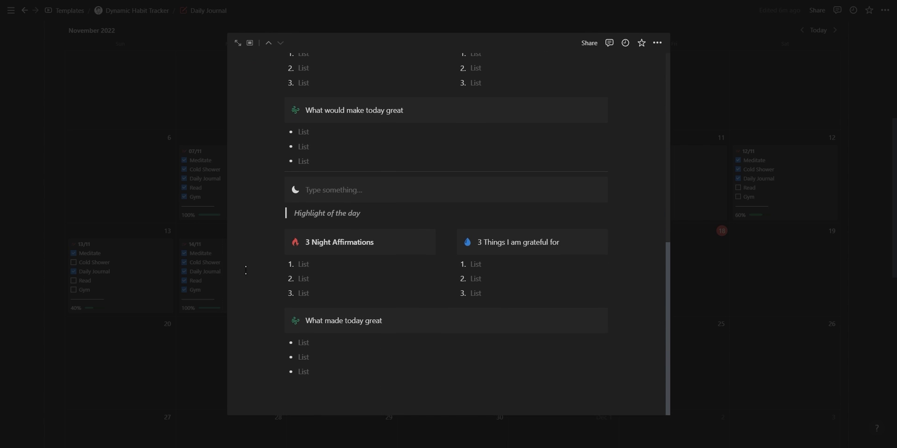
pyautogui.scroll(1, 246, 269)
pyautogui.scroll(4, 246, 270)
pyautogui.scroll(1, 246, 270)
pyautogui.scroll(3, 245, 270)
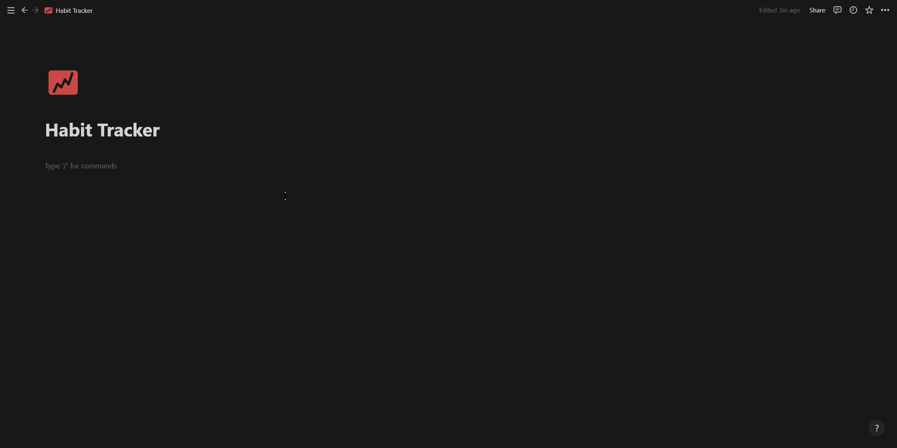
# Insert a calendar database backed by a new database using /cal.
pyautogui.write('/cal')
pyautogui.press('Down')
pyautogui.press('Return')
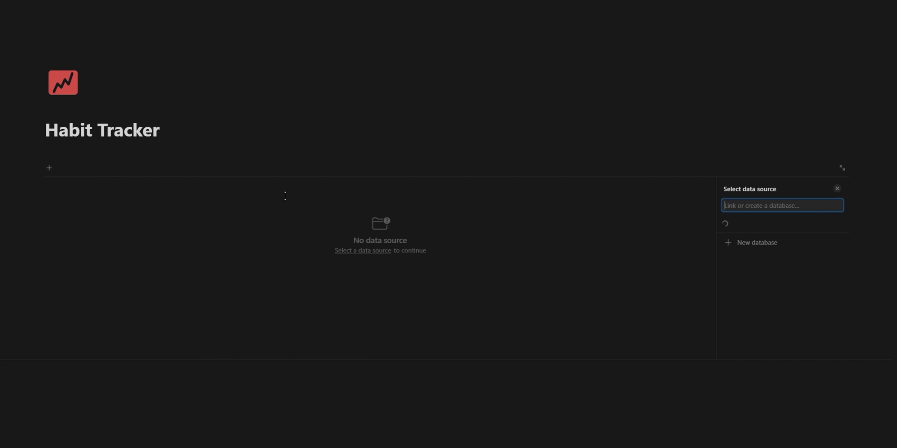
pyautogui.click(743, 332)
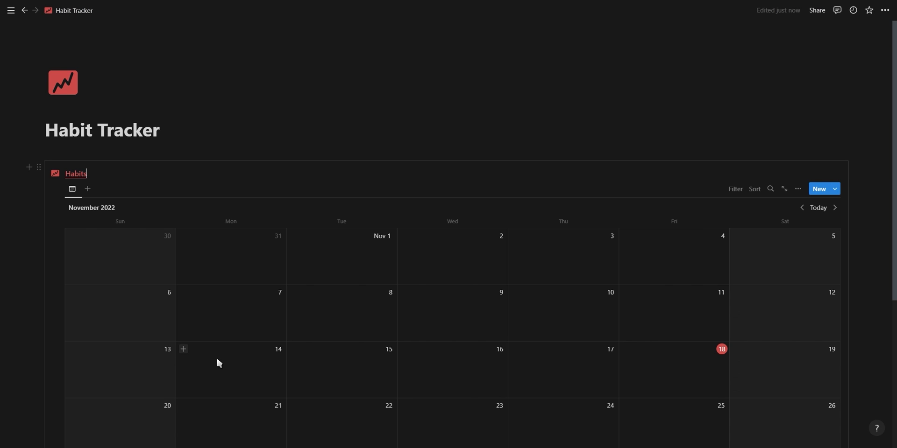
pyautogui.scroll(-1, 217, 360)
# Add a November 14 entry and give it a Created time property.
pyautogui.click(184, 308)
pyautogui.click(331, 137)
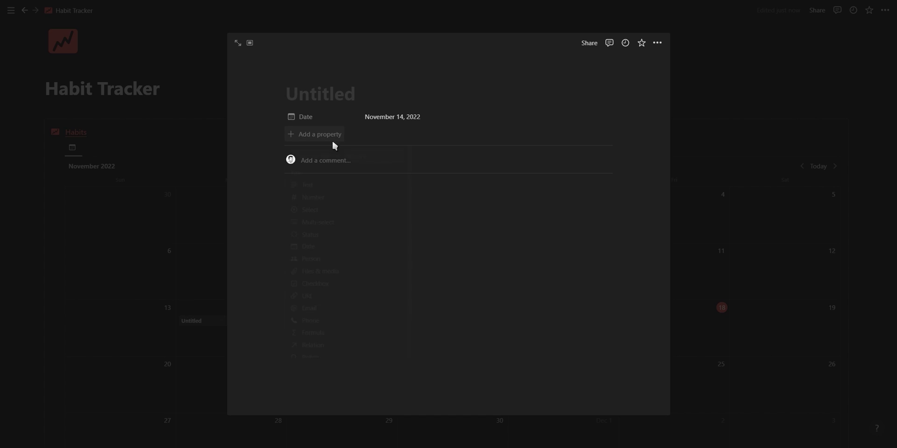
pyautogui.scroll(-2, 332, 321)
pyautogui.click(333, 320)
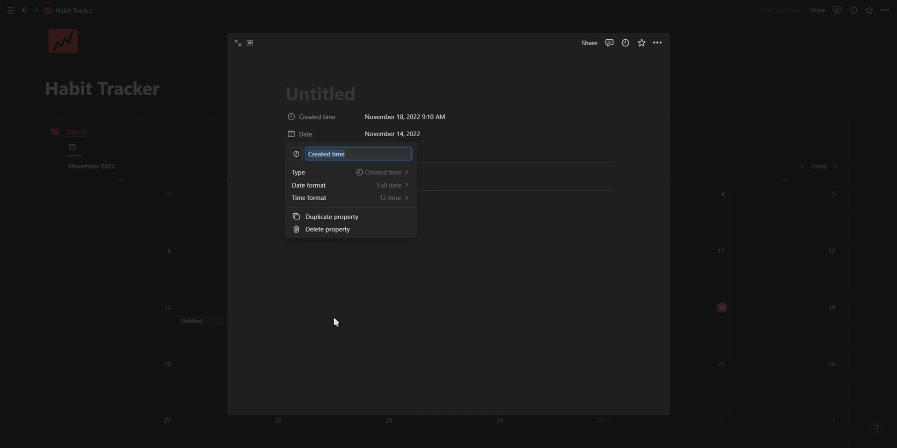
pyautogui.click(300, 279)
pyautogui.click(768, 231)
# Show the calendar by Created time and reopen the Untitled entry.
pyautogui.click(797, 147)
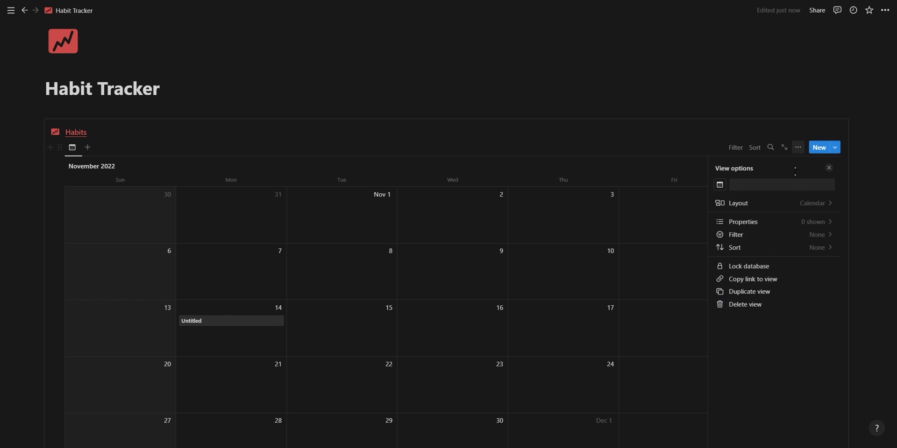
pyautogui.click(791, 202)
pyautogui.click(799, 276)
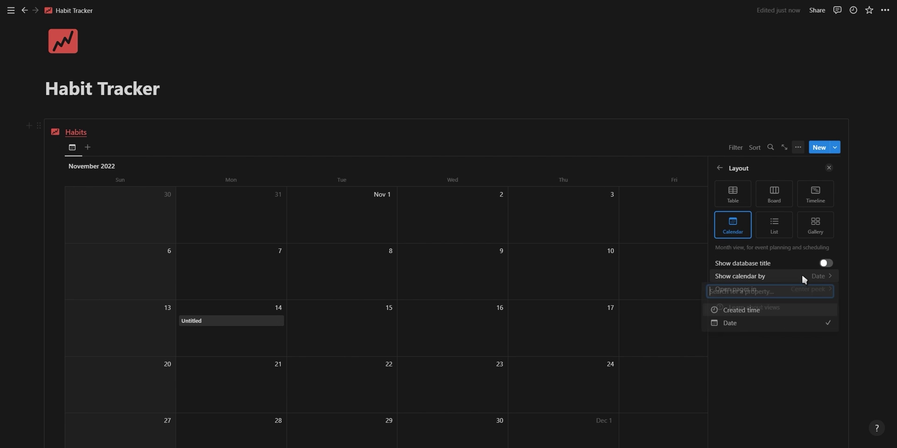
pyautogui.click(792, 309)
pyautogui.click(828, 168)
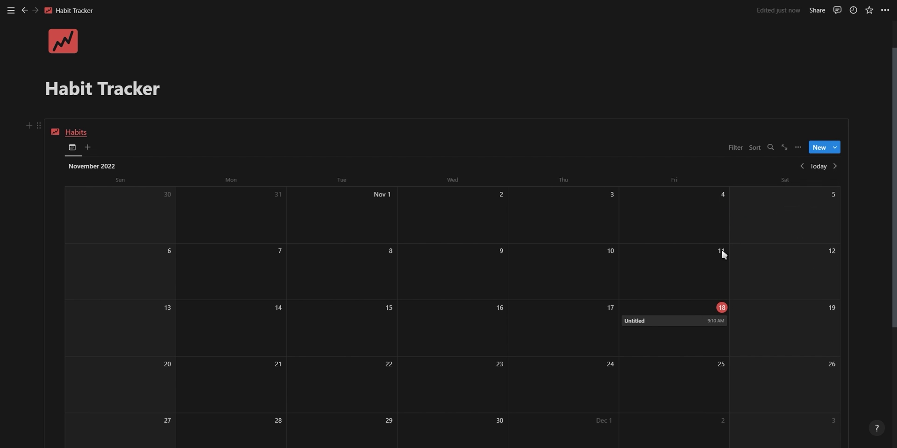
pyautogui.click(681, 320)
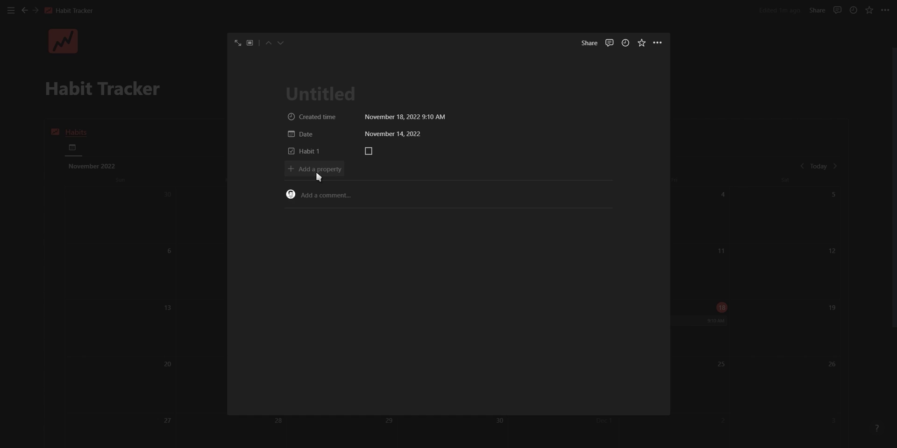
# Add Habit checkbox properties Habit 2 and Habit 3 to the entry.
pyautogui.click(316, 171)
pyautogui.click(321, 340)
pyautogui.write('Habit 3')
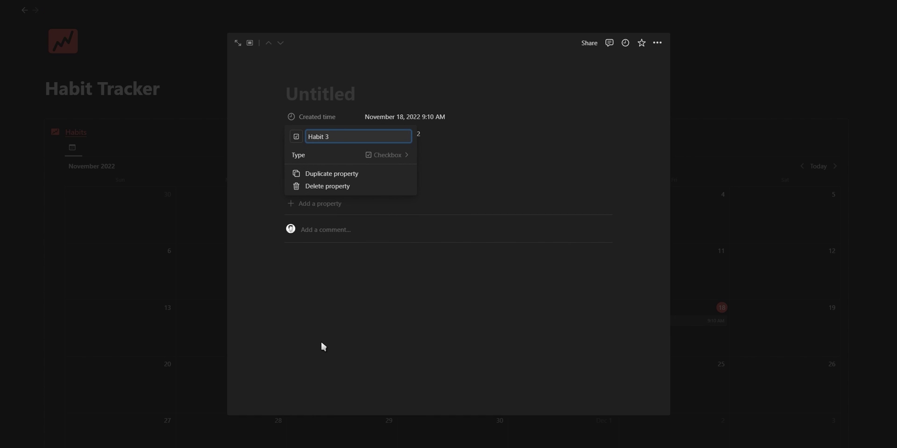
pyautogui.click(323, 346)
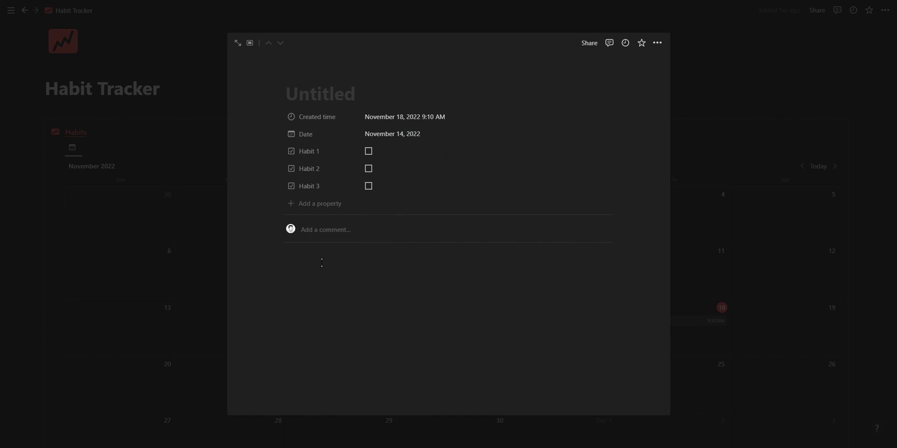
# Add a Separator formula property whose formula is a dash-line string.
pyautogui.click(313, 206)
pyautogui.click(331, 410)
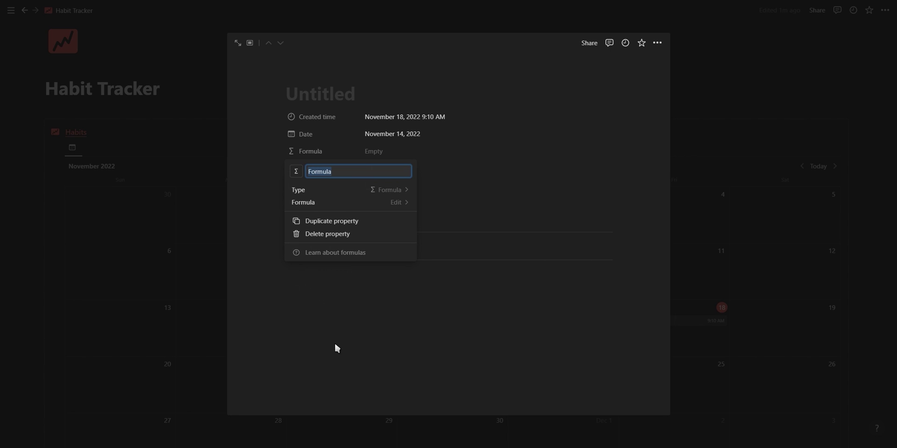
pyautogui.write('Separator')
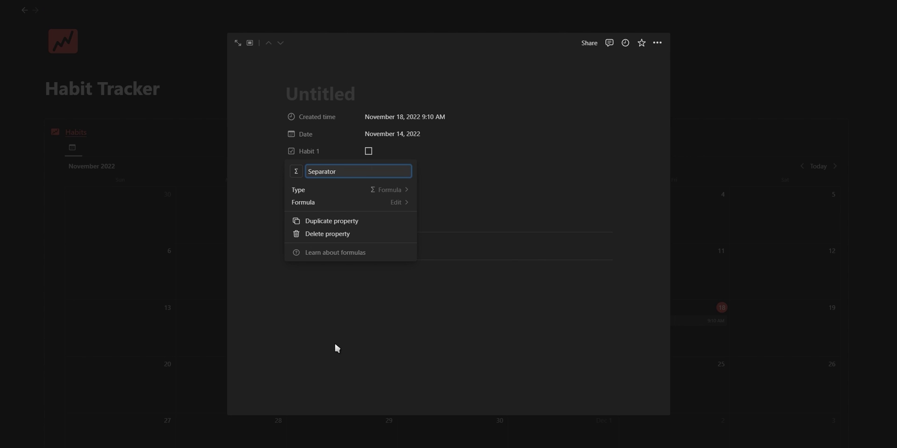
pyautogui.click(354, 200)
pyautogui.write('"_')
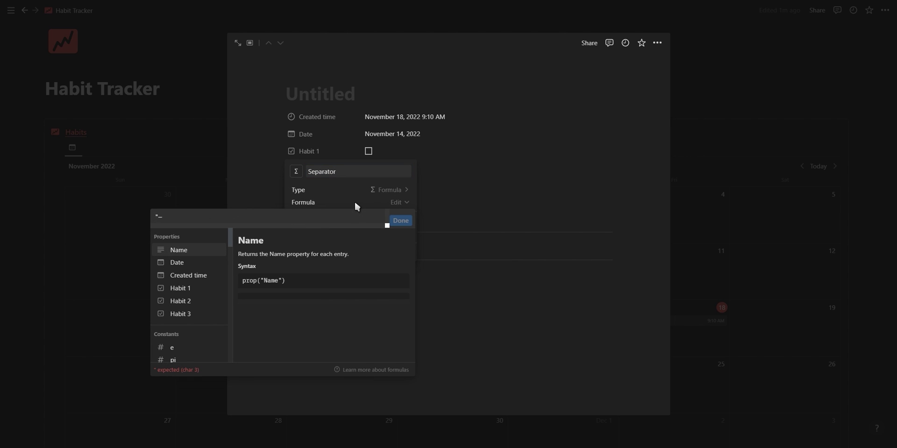
pyautogui.write('"')
pyautogui.press('Return')
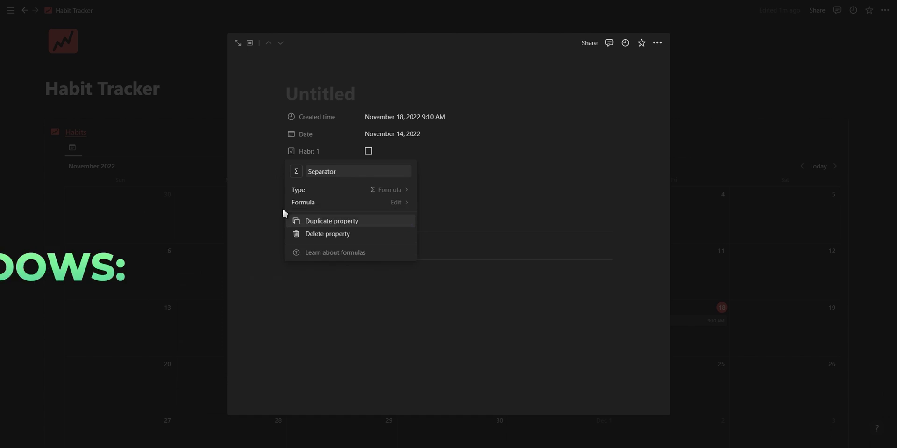
pyautogui.click(256, 204)
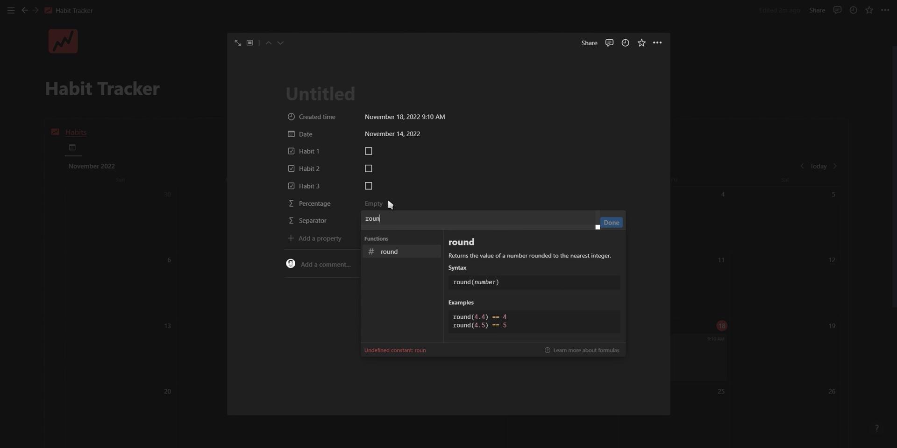
# Set Percentage's formula to round(100*(unaryPlus of Habit 1–3 summed)/3)/100.
pyautogui.write('d(100 * (')
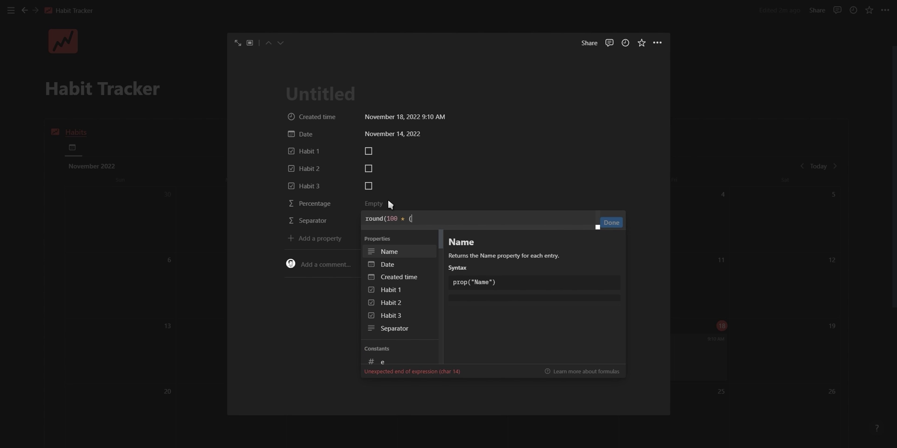
pyautogui.write('un')
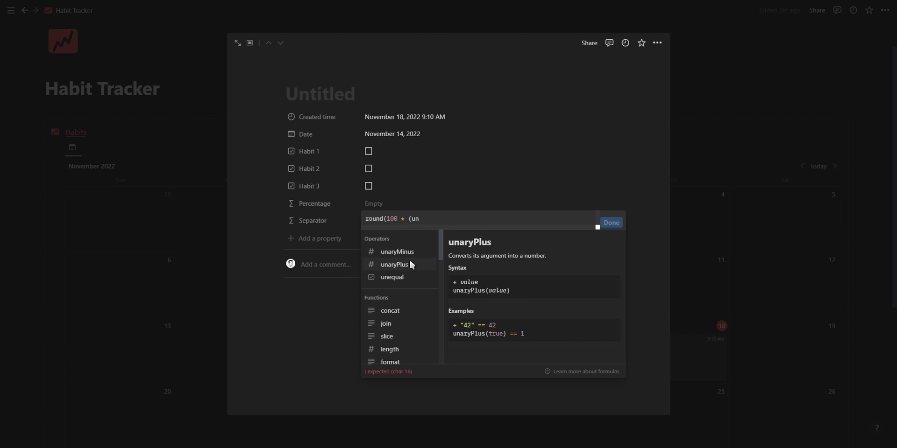
pyautogui.click(410, 263)
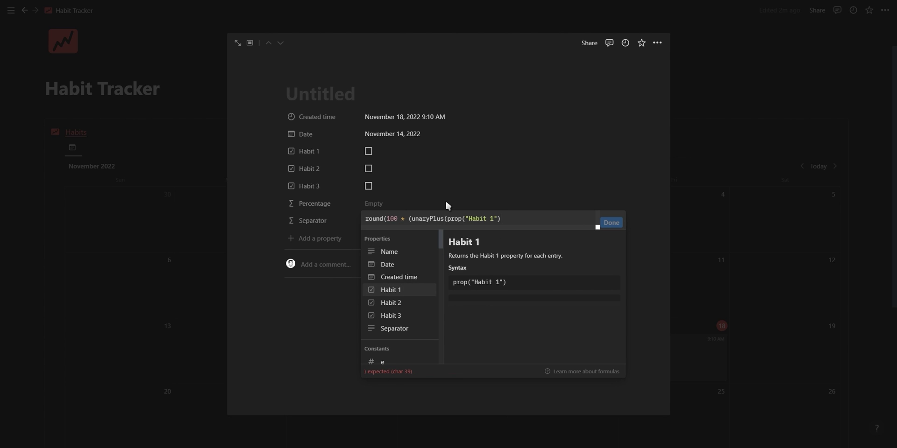
pyautogui.write(')) + ')
pyautogui.write('un')
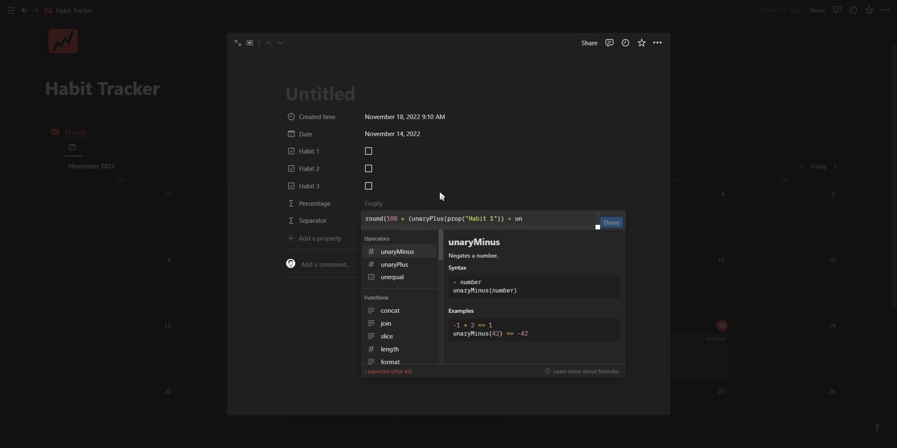
pyautogui.click(416, 263)
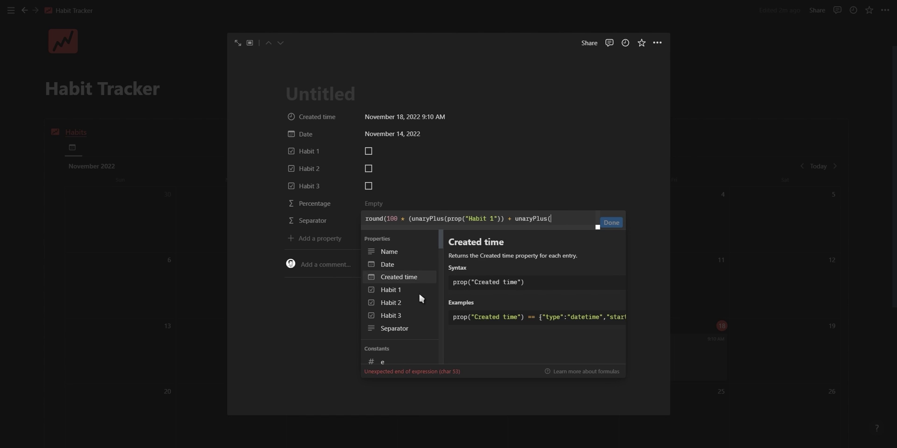
pyautogui.click(416, 302)
pyautogui.write(')')
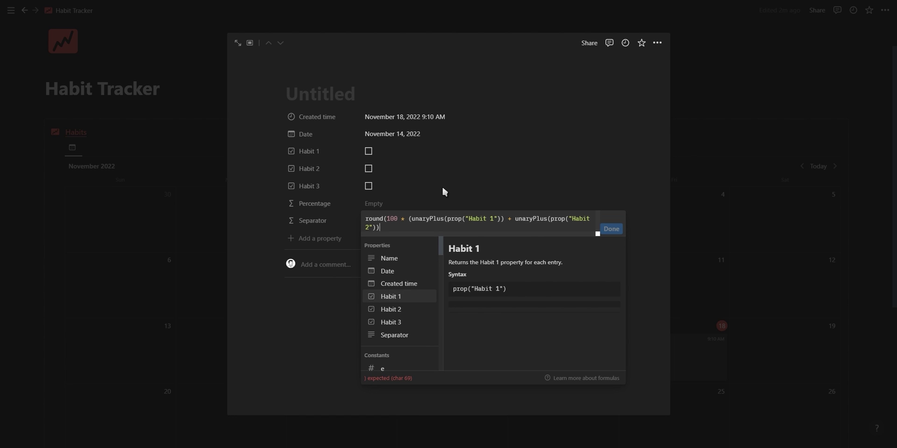
pyautogui.write(' + un')
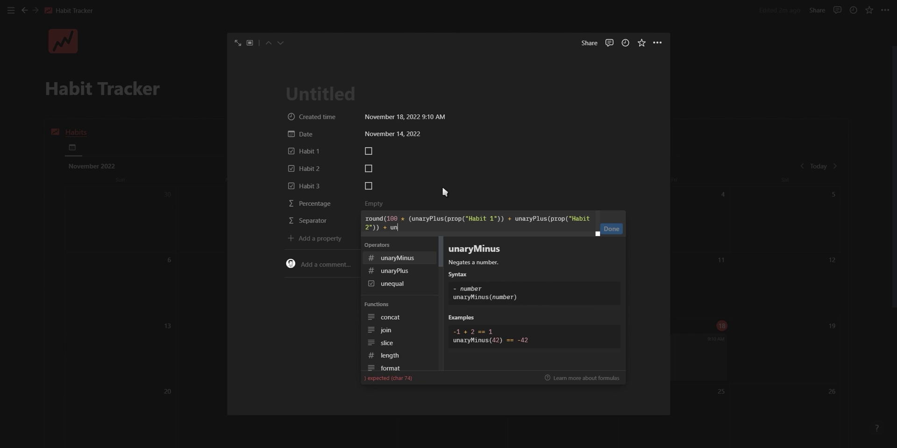
pyautogui.click(407, 271)
pyautogui.click(402, 319)
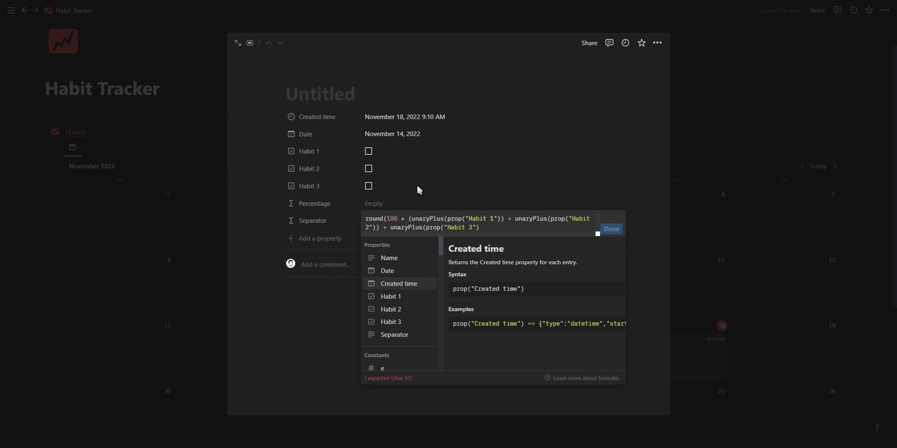
pyautogui.write(')')
pyautogui.write(') /')
pyautogui.write('3) ')
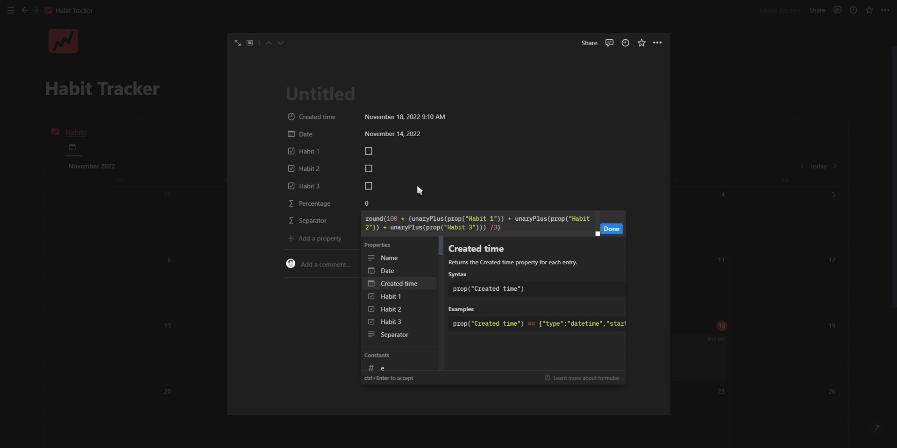
pyautogui.write('/1')
pyautogui.write('00')
pyautogui.click(611, 229)
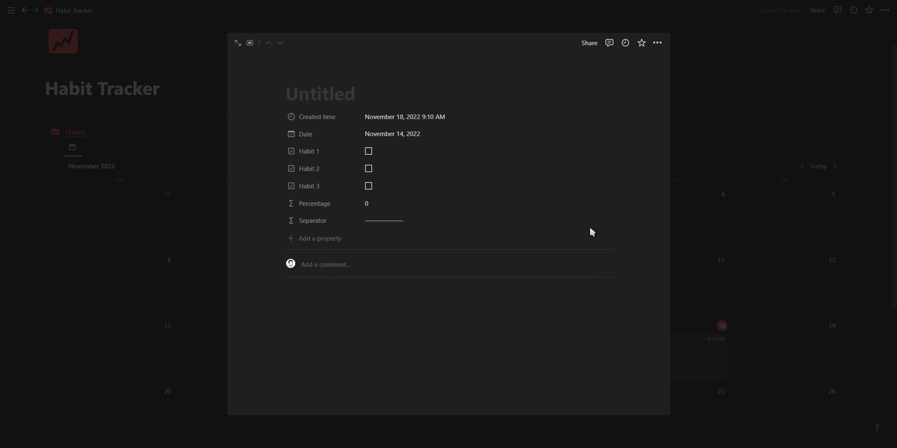
# Format Percentage as Percent shown as a Bar, then test by toggling habit checkboxes.
pyautogui.click(335, 208)
pyautogui.click(339, 234)
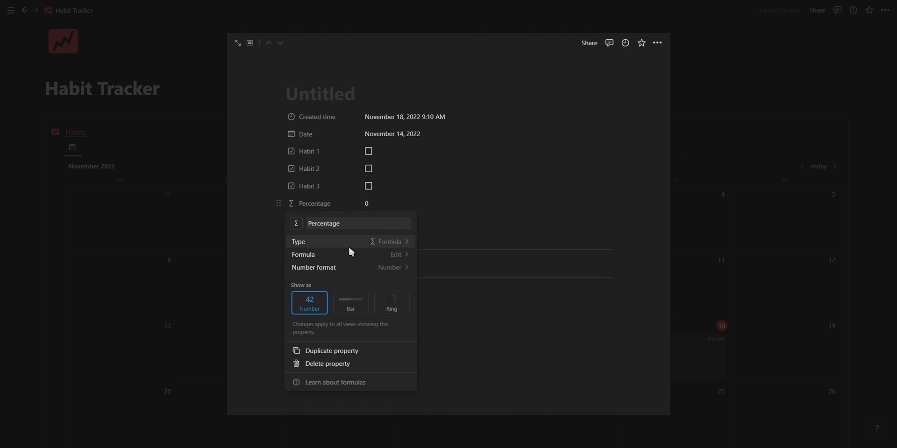
pyautogui.click(361, 267)
pyautogui.click(355, 185)
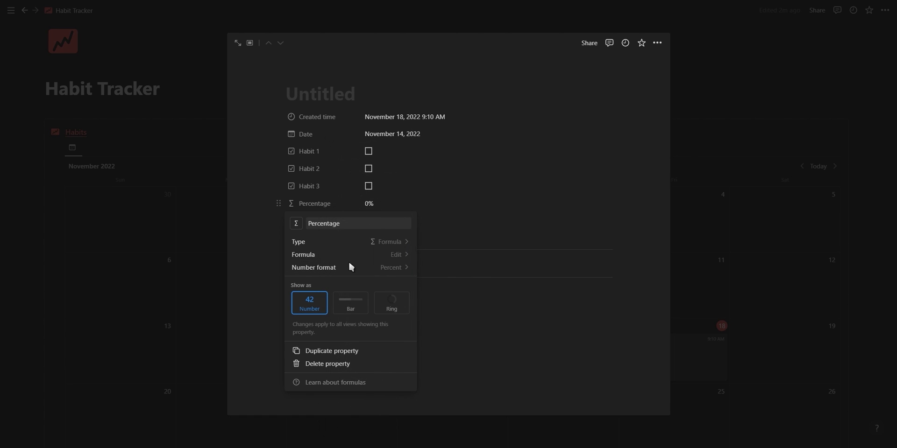
pyautogui.click(348, 304)
pyautogui.click(347, 193)
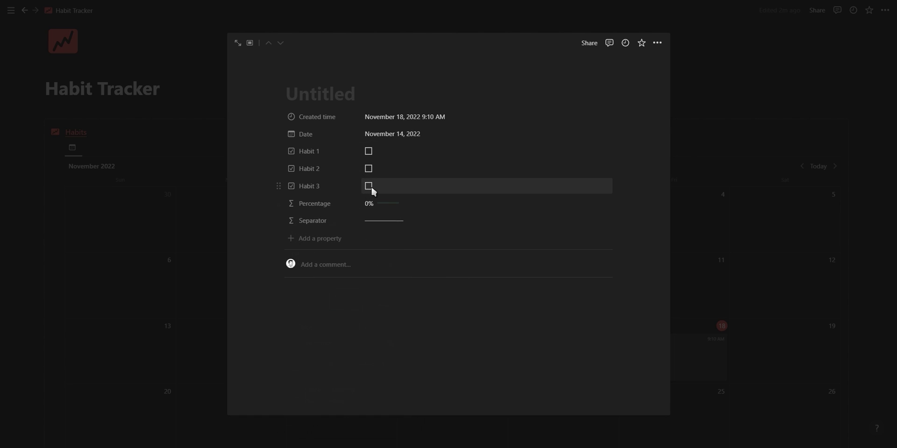
pyautogui.click(387, 169)
pyautogui.click(386, 153)
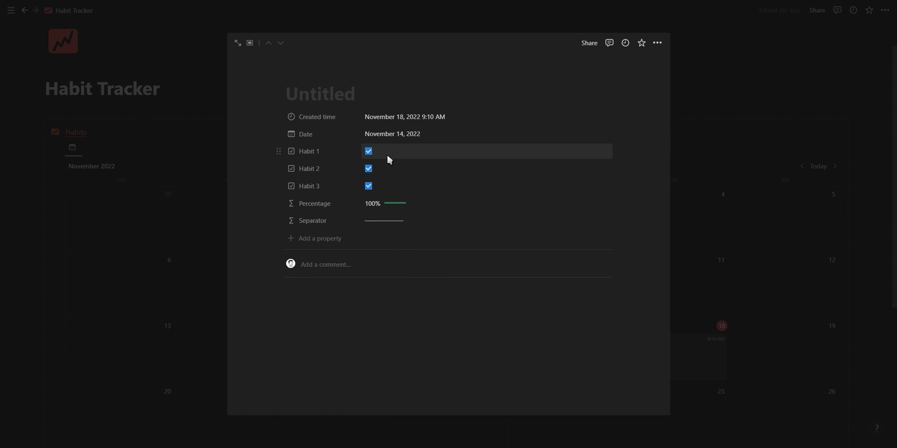
pyautogui.click(391, 170)
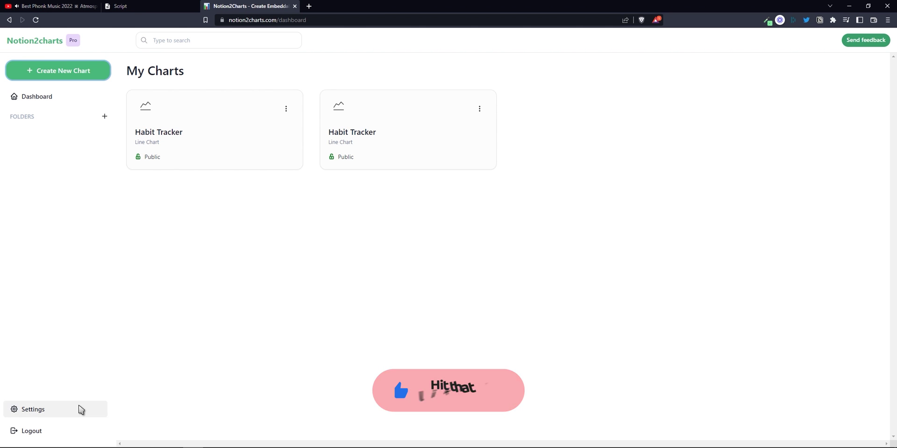
# Re-authorize the Notion workspace in Notion2Charts settings, sharing only the Habit Tracker page.
pyautogui.click(81, 410)
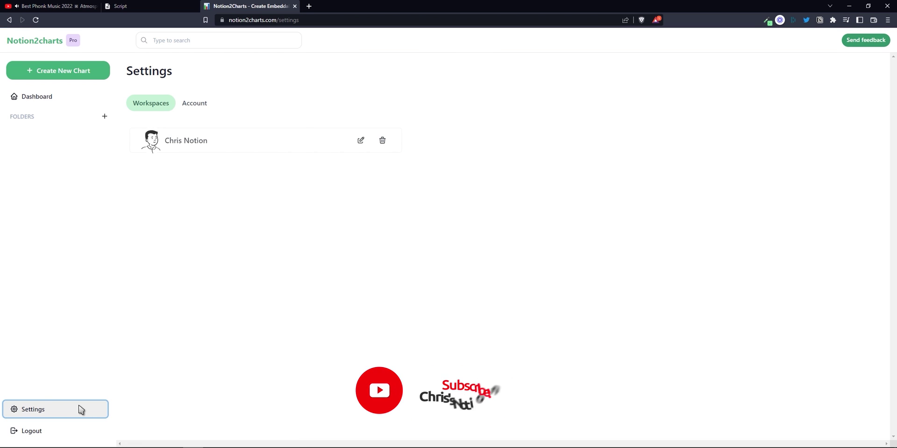
pyautogui.click(362, 142)
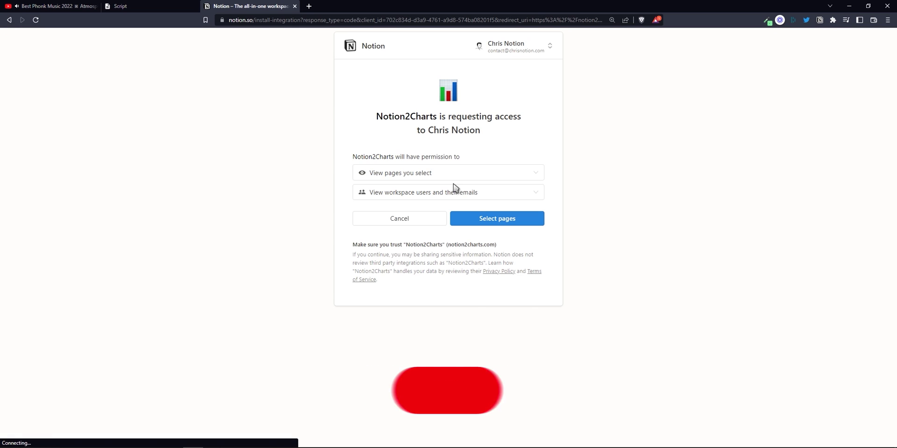
pyautogui.click(468, 219)
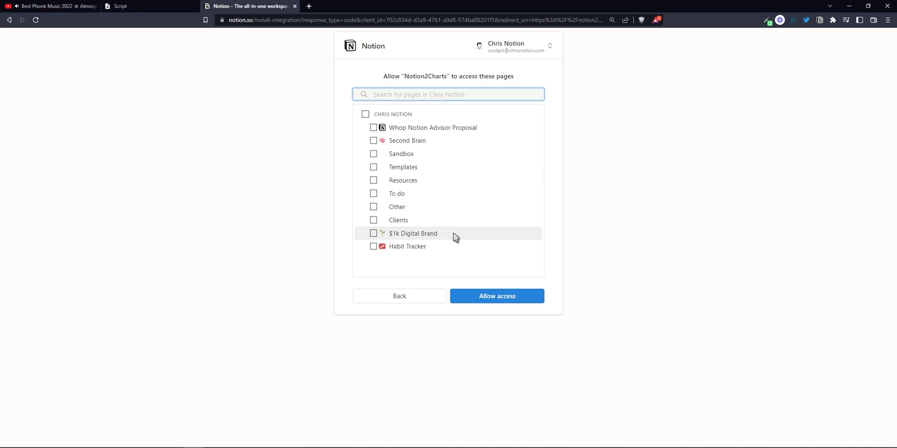
pyautogui.click(450, 248)
pyautogui.click(477, 303)
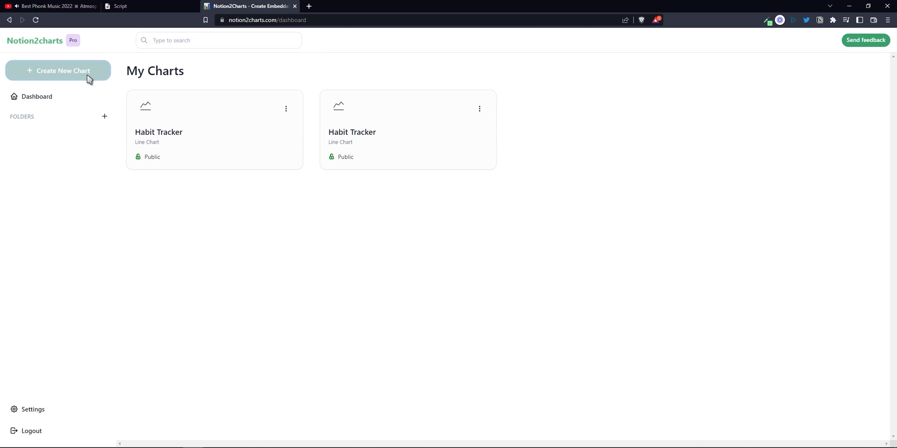
# Start a line chart from the Habit Tracker database with Date on the X axis.
pyautogui.click(89, 78)
pyautogui.click(398, 229)
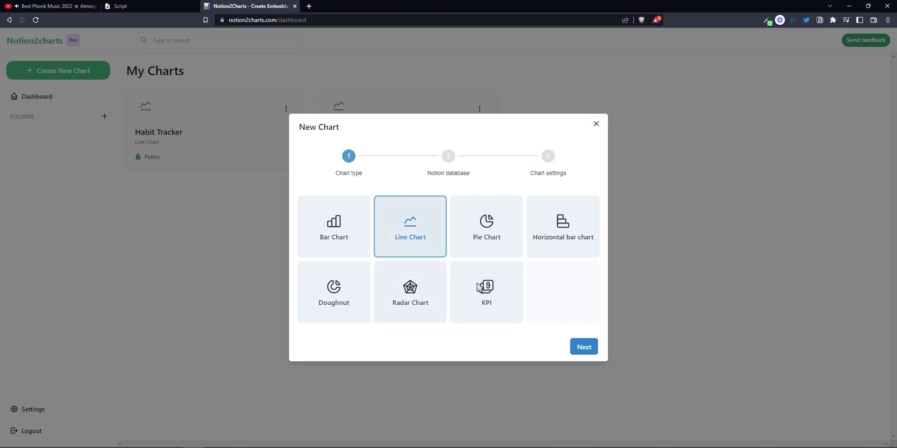
pyautogui.click(581, 352)
pyautogui.click(514, 246)
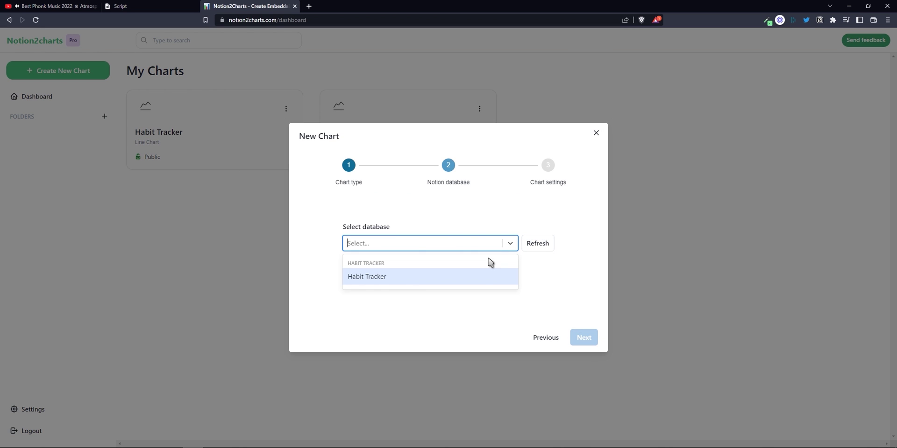
pyautogui.click(484, 276)
pyautogui.click(582, 336)
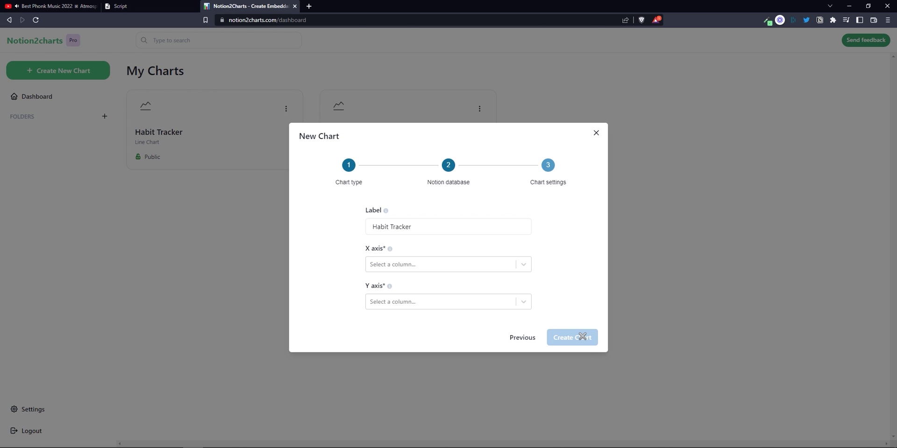
pyautogui.click(451, 271)
pyautogui.scroll(-2, 464, 317)
pyautogui.click(457, 360)
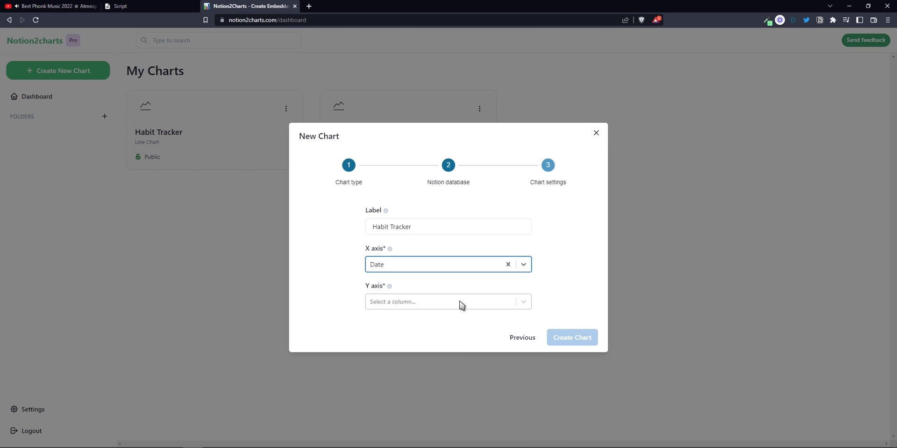
pyautogui.click(462, 304)
# Put Percentage on the Y axis, create the chart, and sort it by Date.
pyautogui.click(453, 338)
pyautogui.click(573, 338)
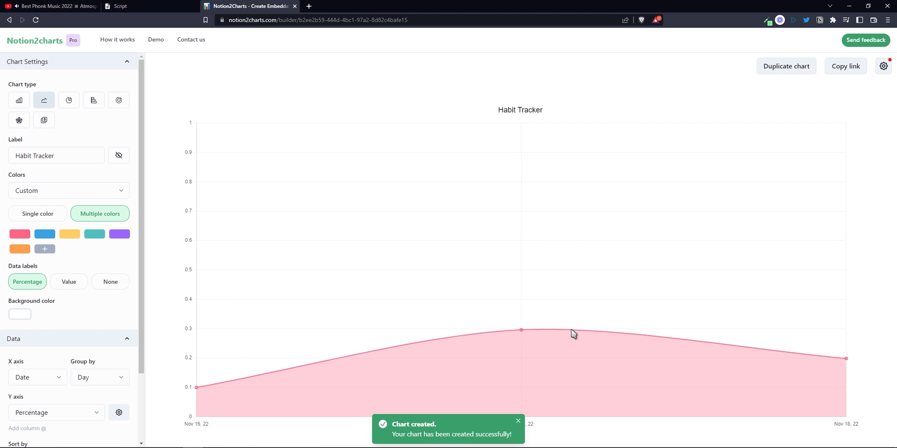
pyautogui.scroll(-2, 130, 304)
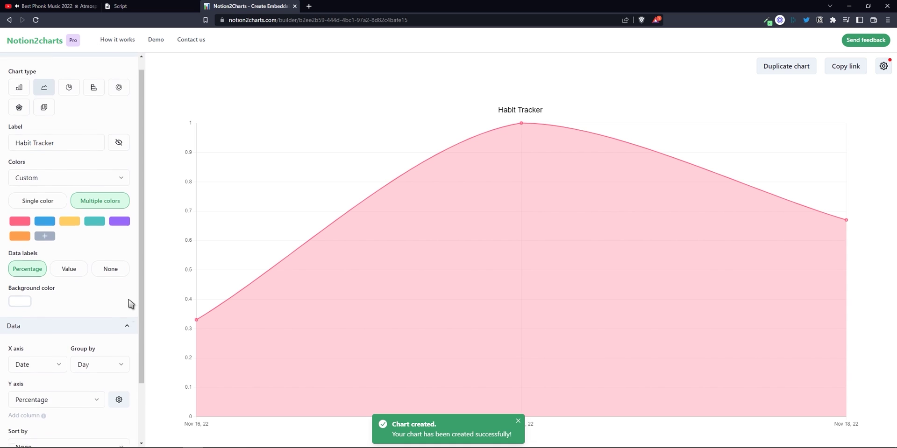
pyautogui.click(77, 376)
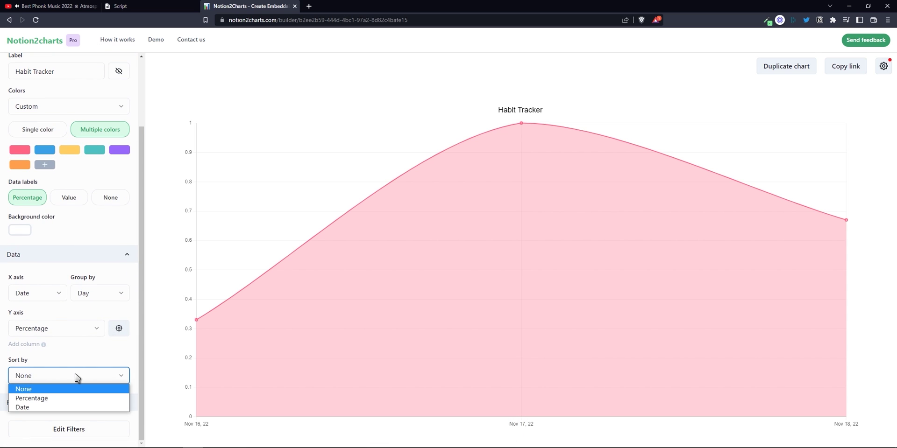
pyautogui.click(59, 409)
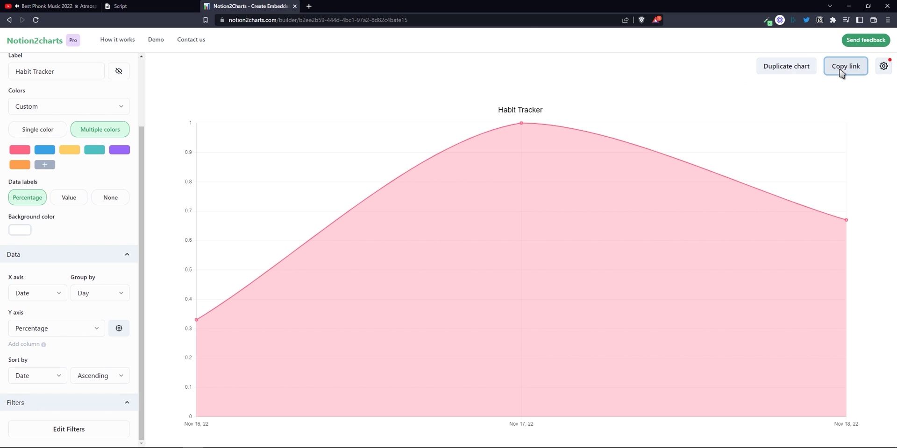
# Share the chart to the web using the Cached embed link.
pyautogui.click(840, 70)
pyautogui.click(750, 108)
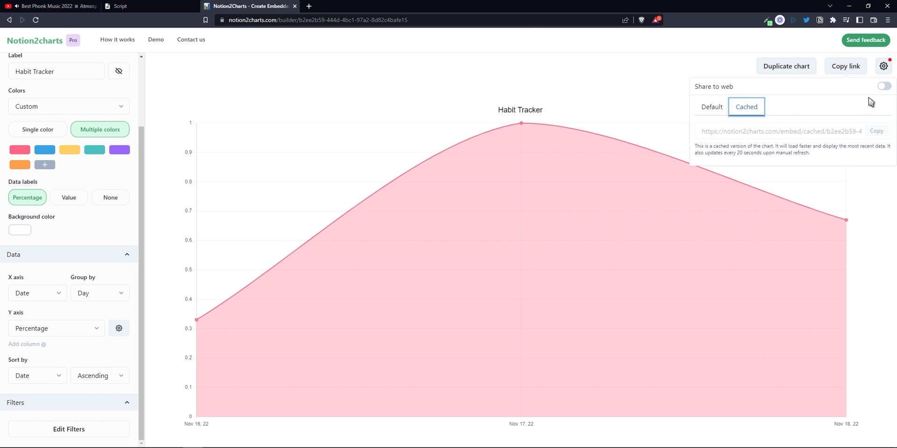
pyautogui.click(885, 86)
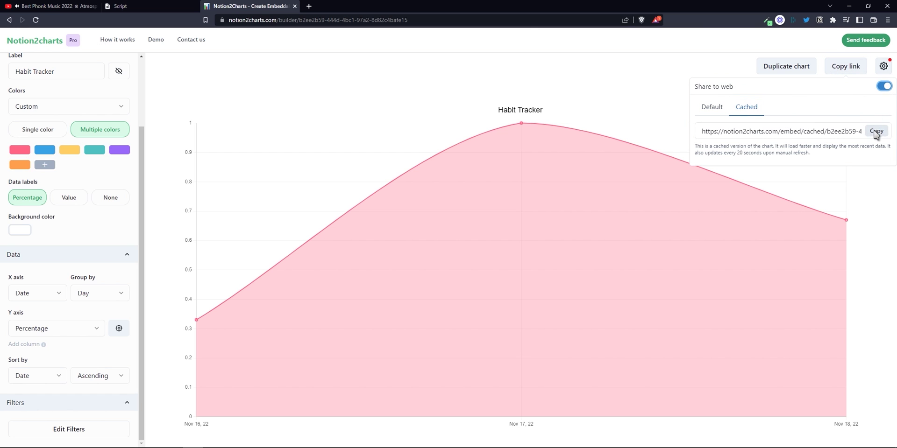
# Paste the chart link below the calendar as an embed and switch it to dark mode.
pyautogui.hotkey('alt', 'Tab')
pyautogui.hotkey('ctrl', 'v')
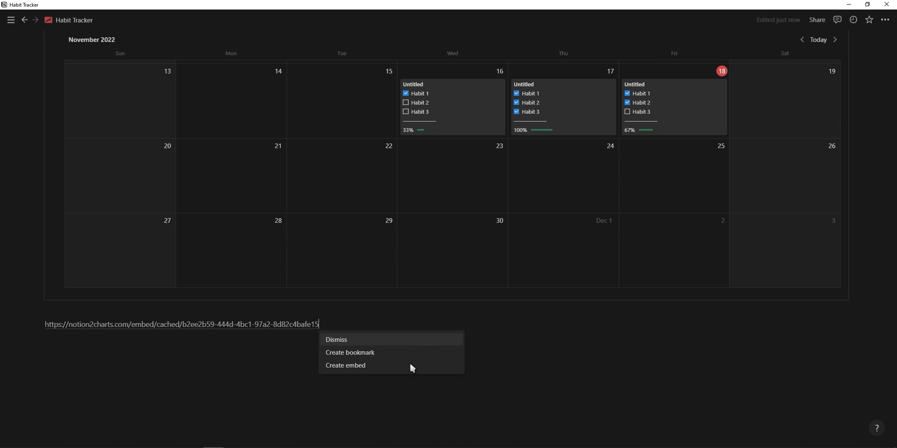
pyautogui.click(410, 363)
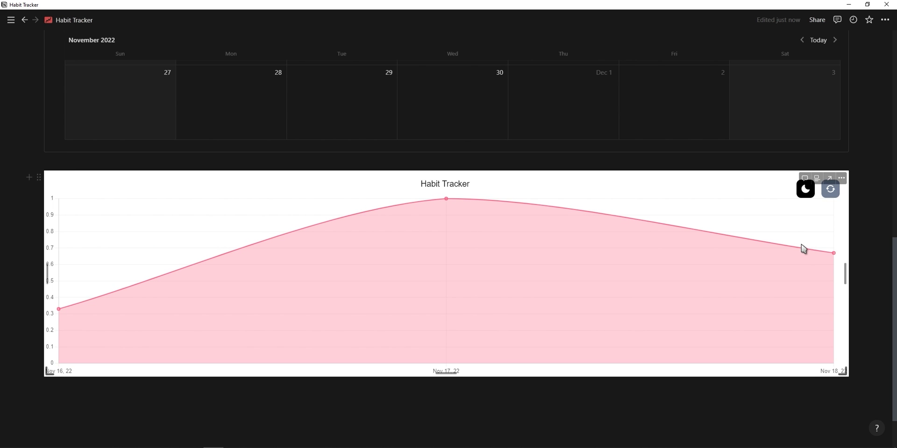
pyautogui.click(802, 190)
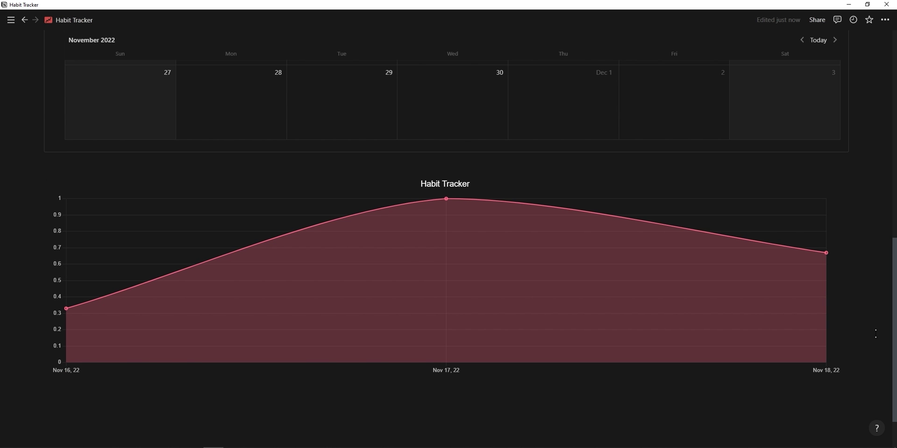
pyautogui.scroll(10, 858, 325)
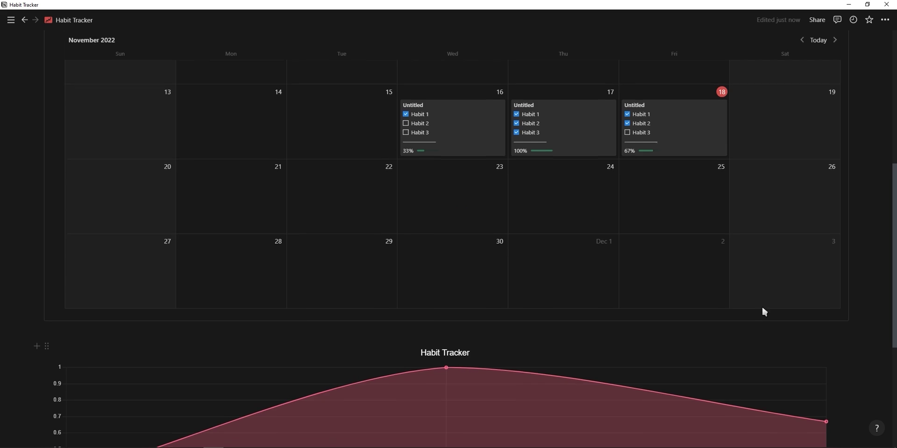
# Create a new Habit Tracker template with a red icon.
pyautogui.click(834, 147)
pyautogui.click(856, 204)
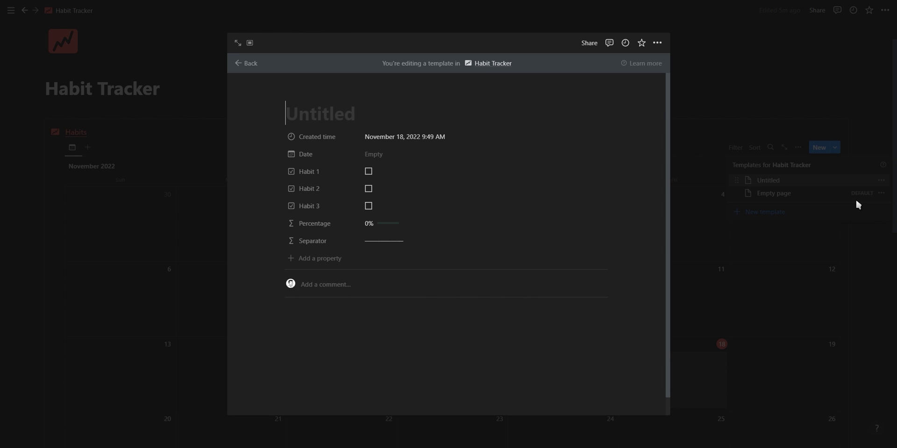
pyautogui.click(296, 95)
pyautogui.click(753, 187)
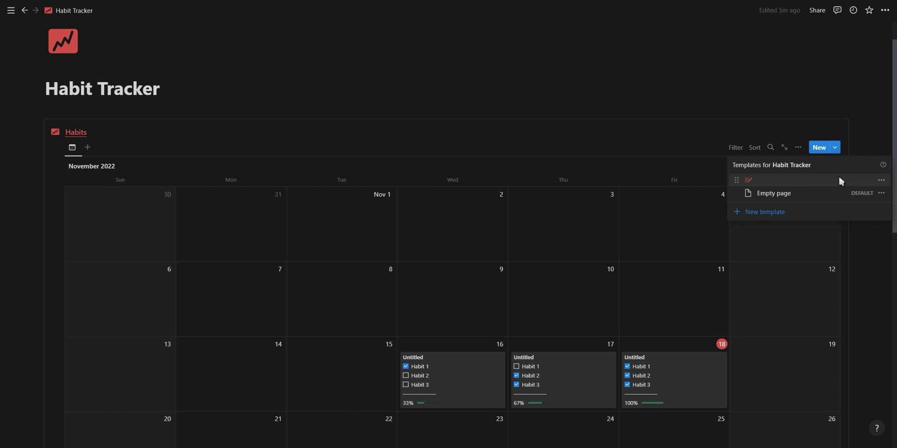
# Make the template repeat daily at 7:00 AM and save the schedule.
pyautogui.click(879, 181)
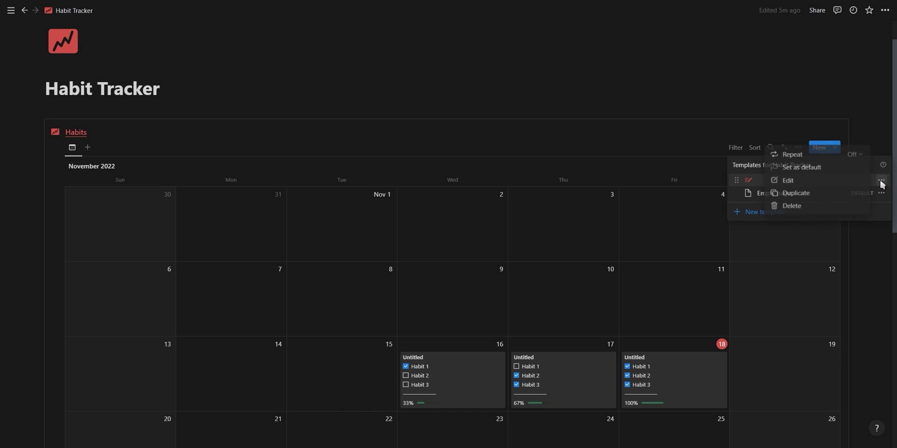
pyautogui.click(849, 153)
pyautogui.click(807, 170)
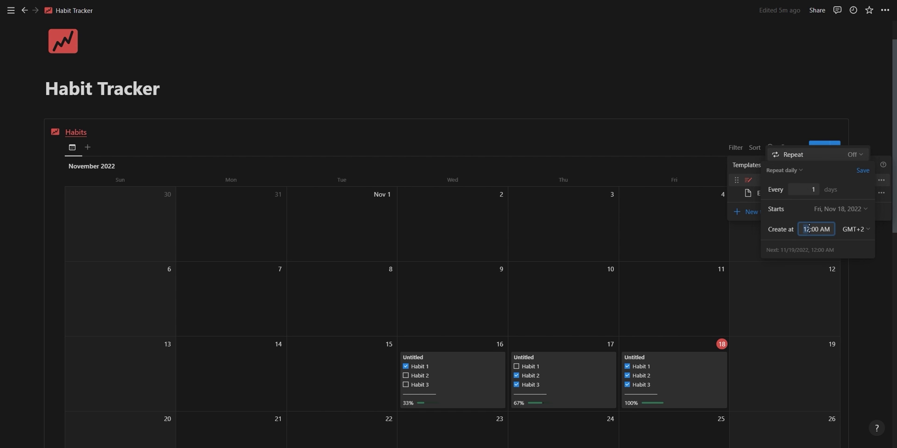
pyautogui.click(793, 223)
pyautogui.click(861, 170)
pyautogui.press('Escape')
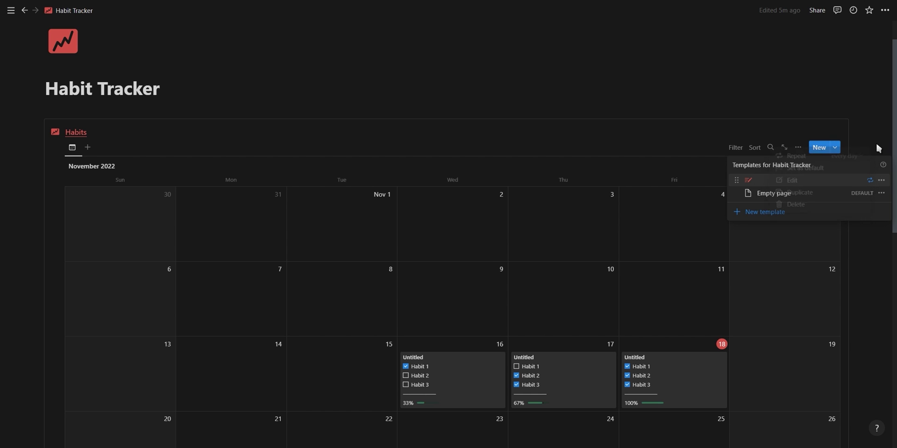
pyautogui.press('Escape')
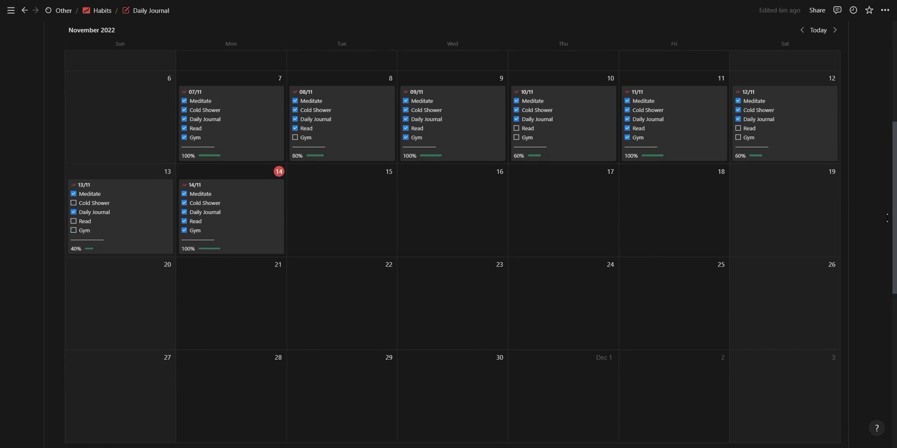
# Refresh the embedded Habit Tracker chart so it plots Nov 14 at 100%.
pyautogui.scroll(-3, 814, 224)
pyautogui.scroll(-4, 814, 224)
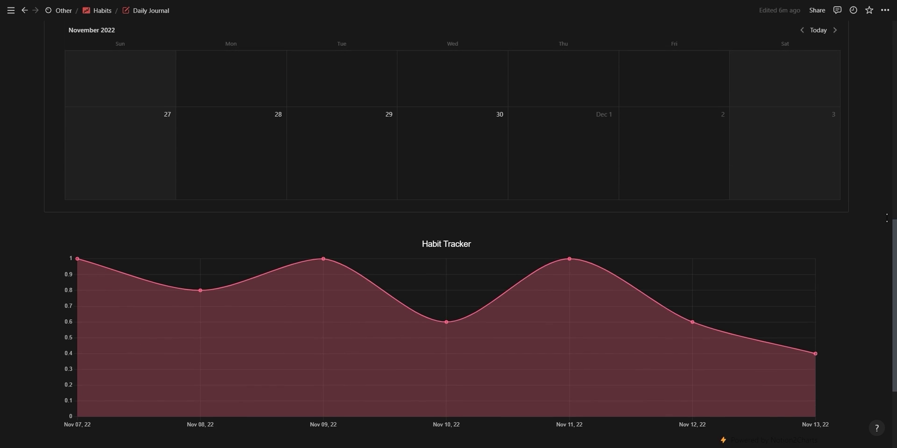
pyautogui.click(816, 213)
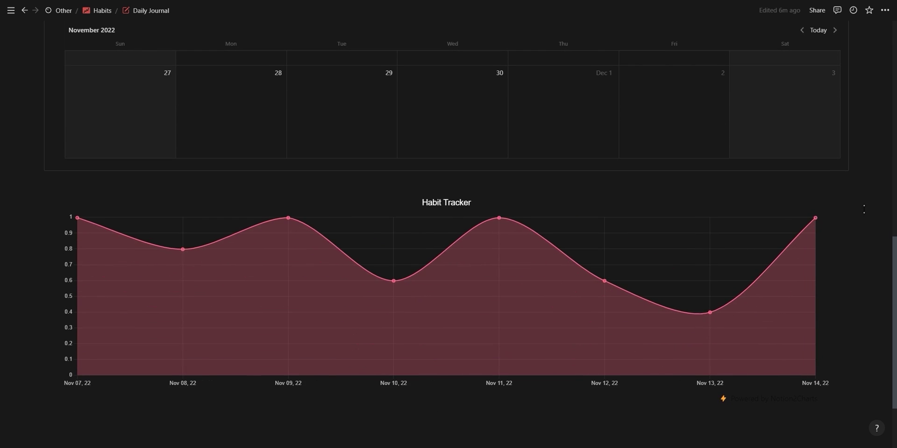